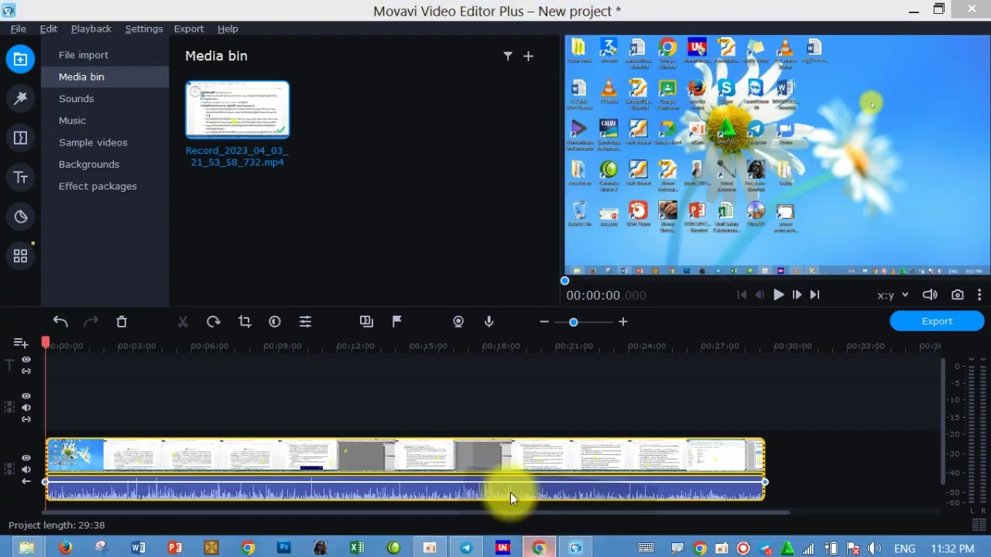
Switch to Chrome, close the Pixabay video tab and dismiss the enlarged Pixabay preview in the image results.
scroll(447, 400, "up", 2)
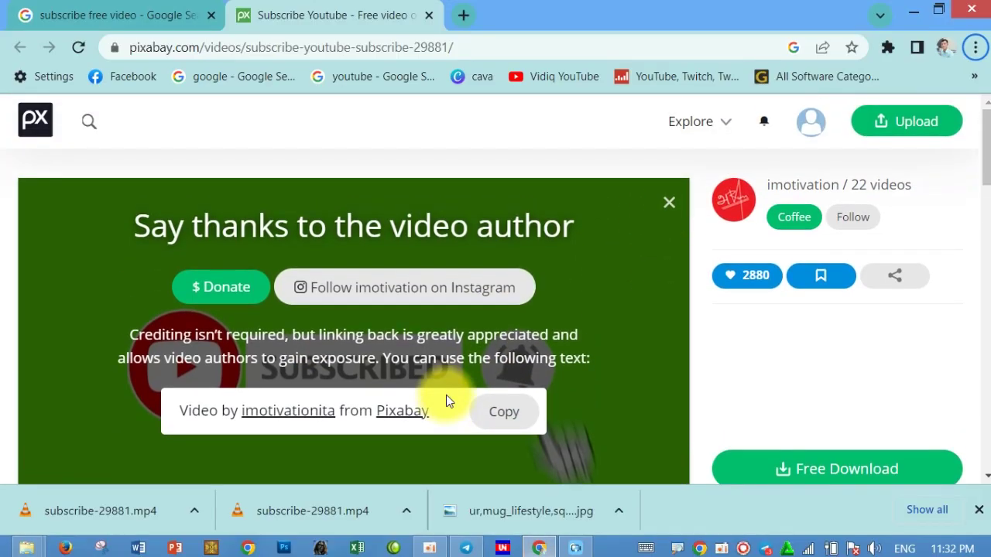
left_click(429, 14)
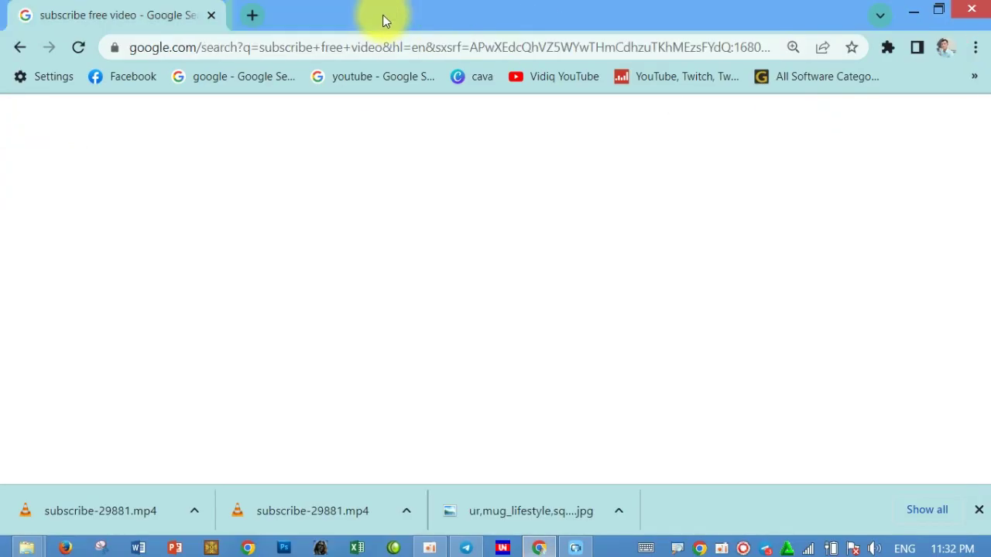
scroll(556, 373, "up", 3)
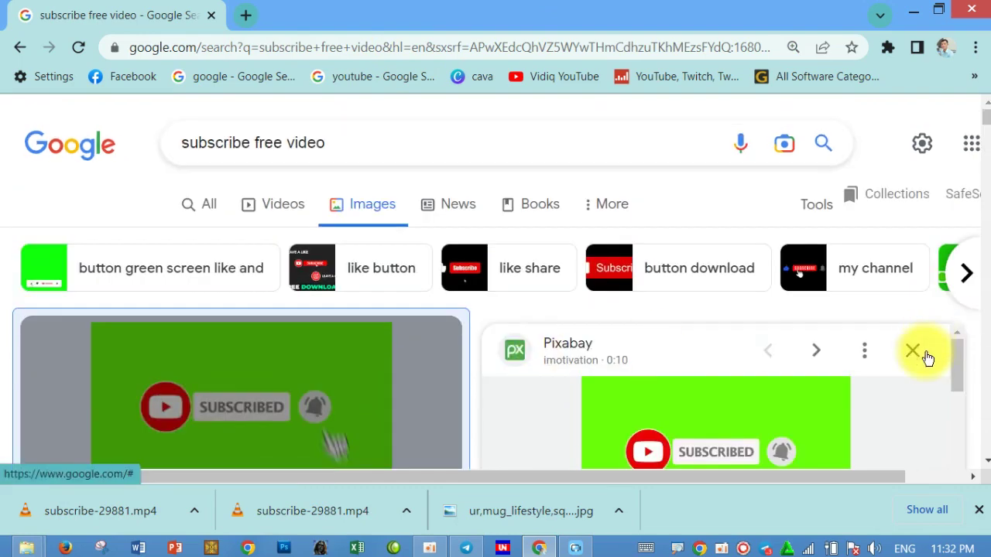
left_click(915, 353)
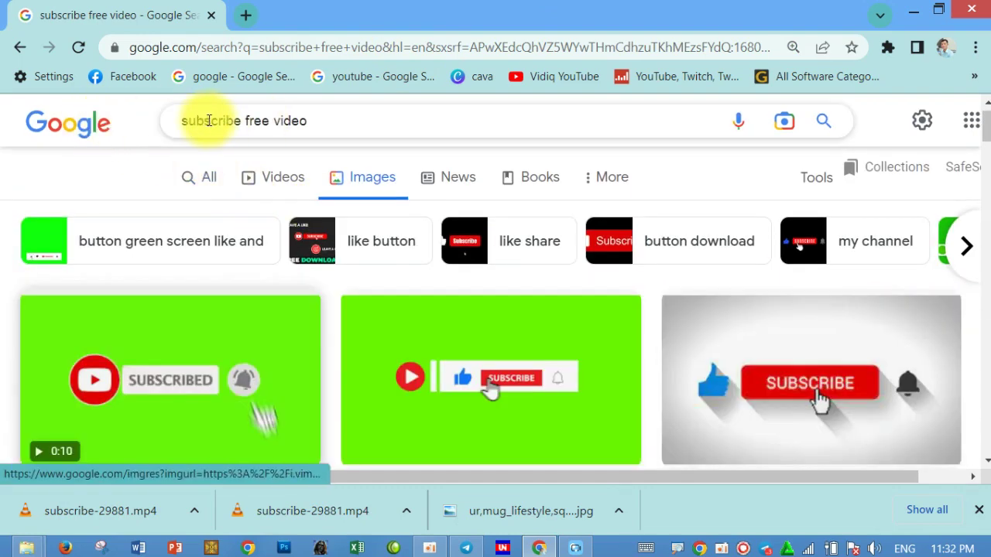
Search Google Images for "subscribe free video".
left_click(316, 120)
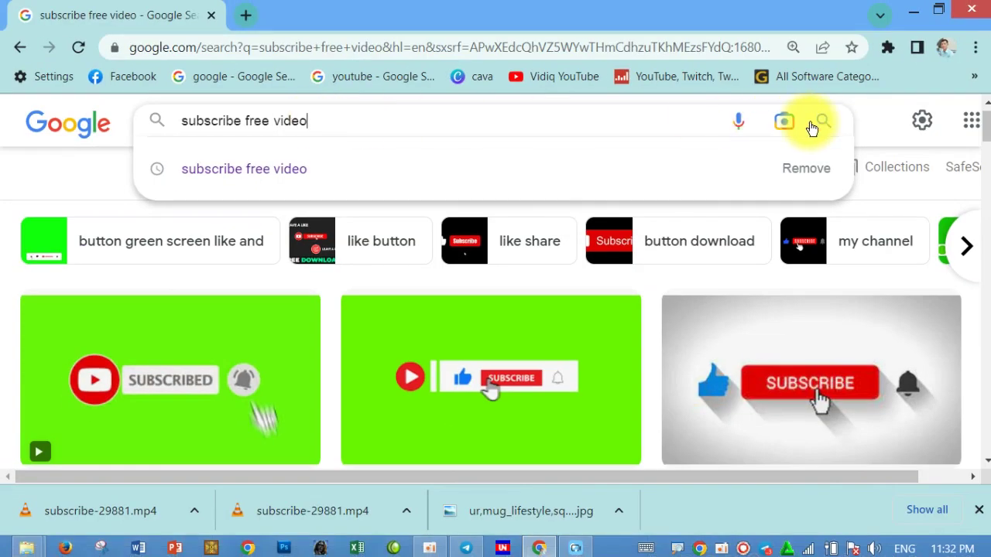
left_click(885, 128)
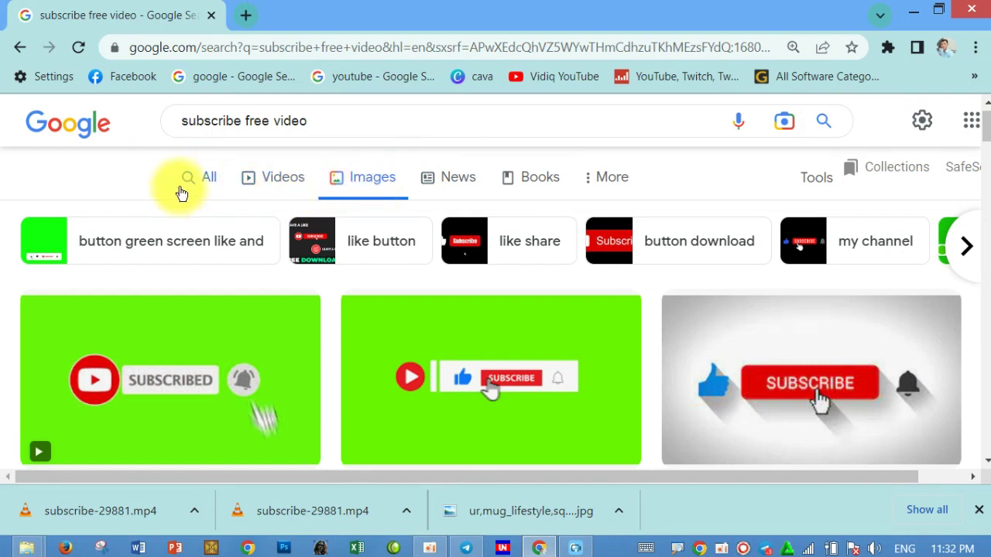
left_click(208, 183)
left_click(209, 203)
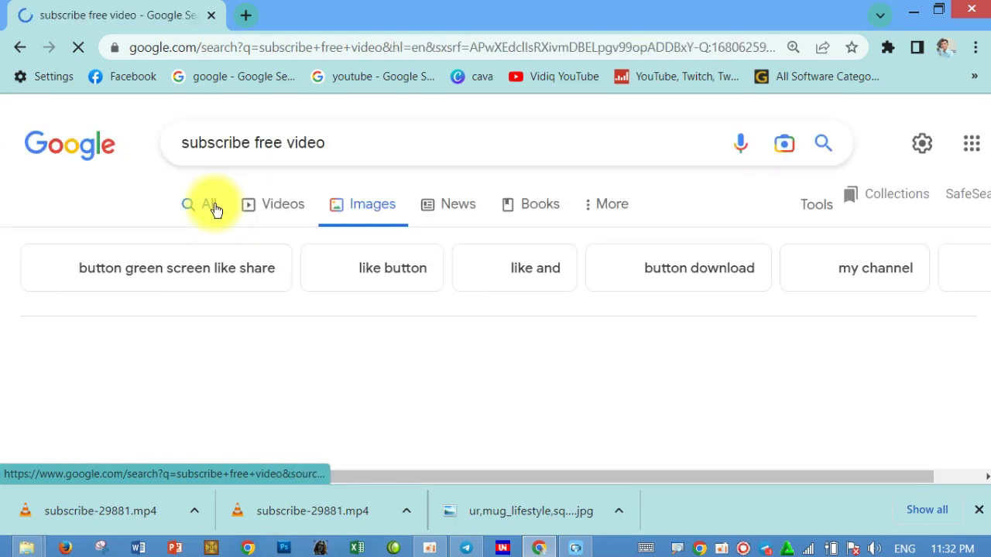
Open the Pixabay page of the green-screen video "Subscribe Youtube - Free video on Pixabay" from the image results.
scroll(321, 390, "down", 1)
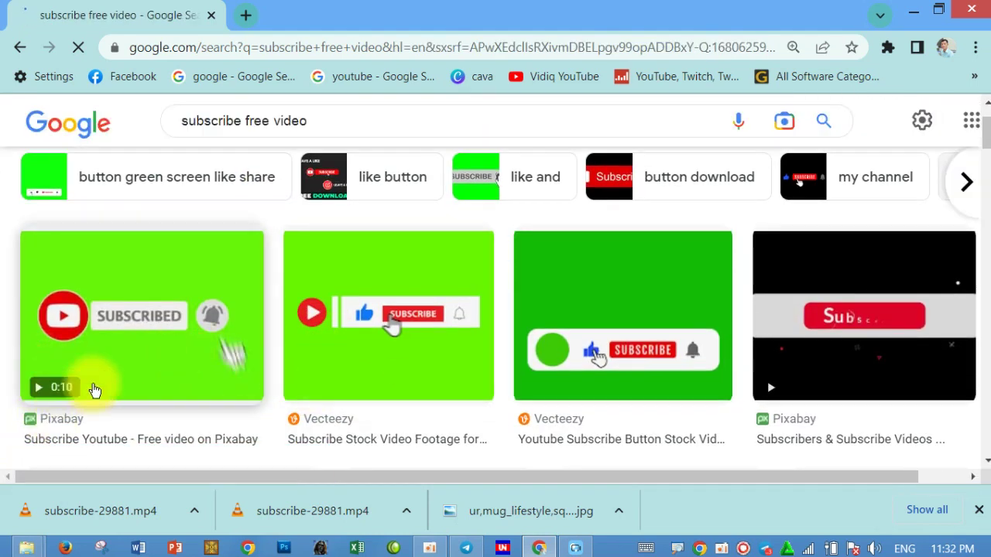
left_click(158, 330)
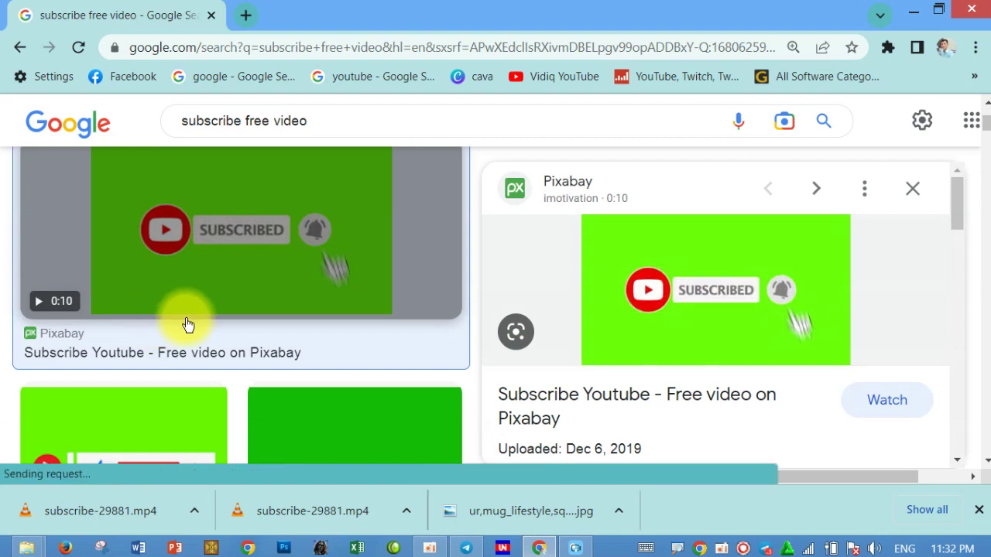
left_click(880, 410)
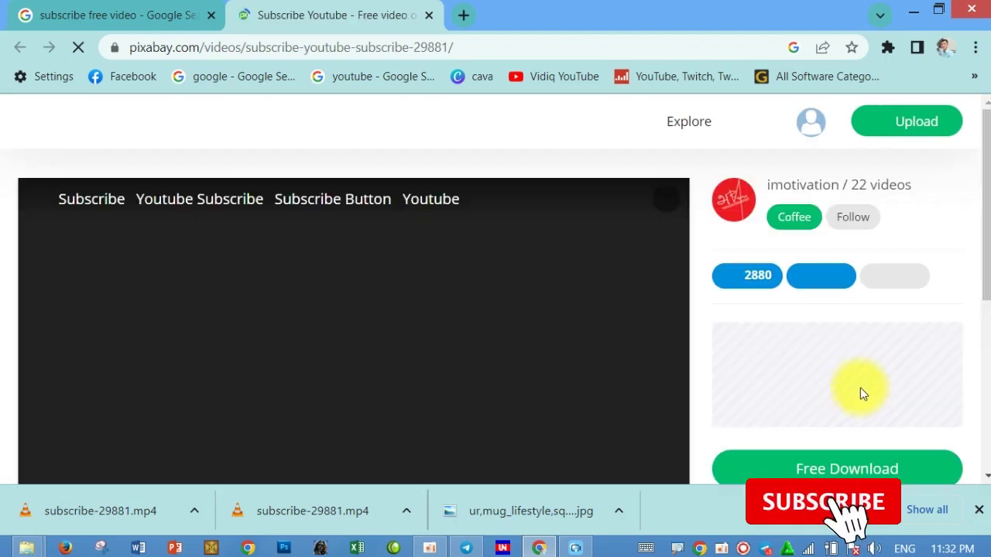
Show the free download options of the Subscribe video and choose the 1280×720 MP4 size.
scroll(849, 390, "down", 1)
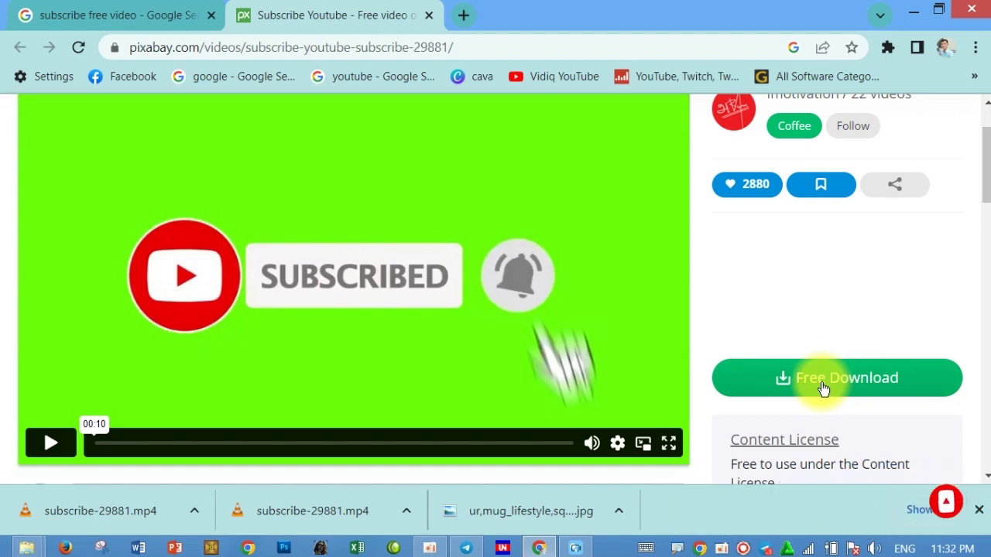
left_click(824, 388)
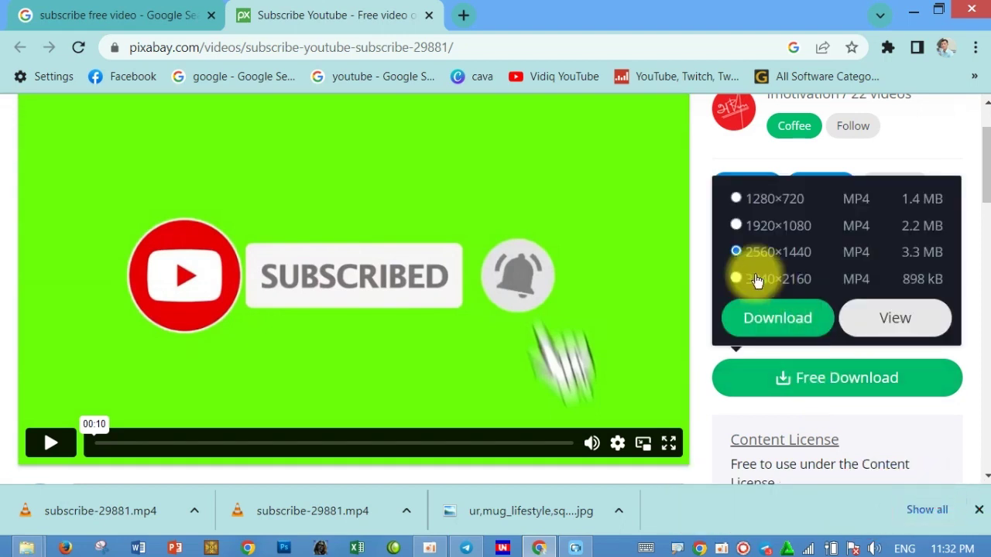
left_click(740, 198)
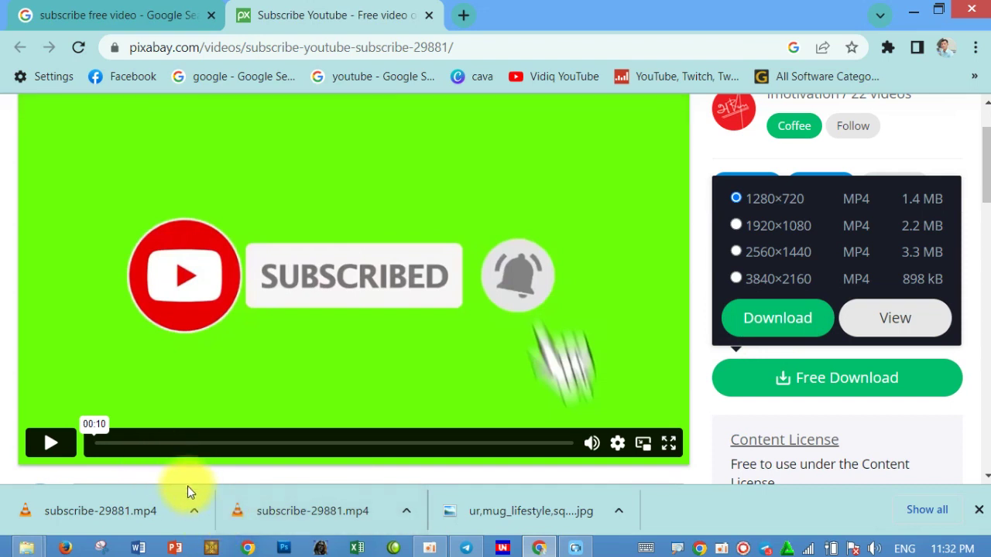
Return to Movavi Video Editor and import subscribe-29881.mp4 from its folder into the media bin.
left_click(915, 15)
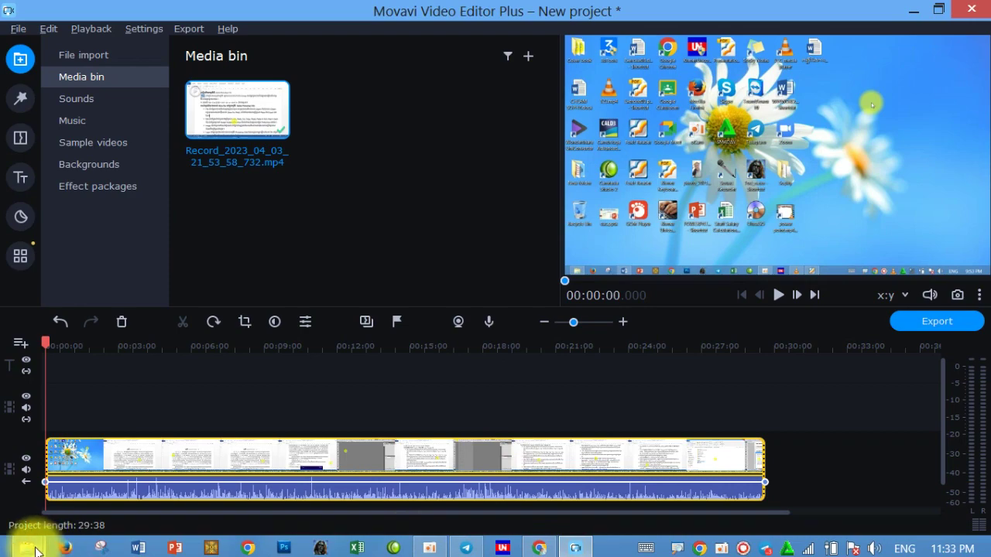
mouse_move(28, 548)
left_click(260, 490)
left_click_drag(359, 465, 383, 181)
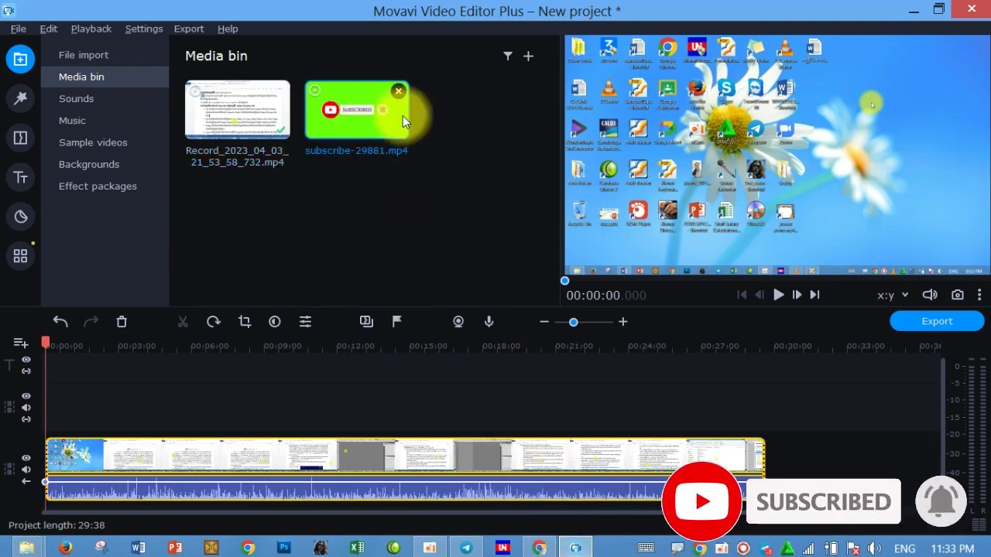
mouse_move(358, 105)
left_mouse_down()
mouse_move(731, 386)
mouse_move(777, 441)
mouse_move(466, 202)
mouse_move(349, 97)
mouse_move(356, 110)
left_mouse_up()
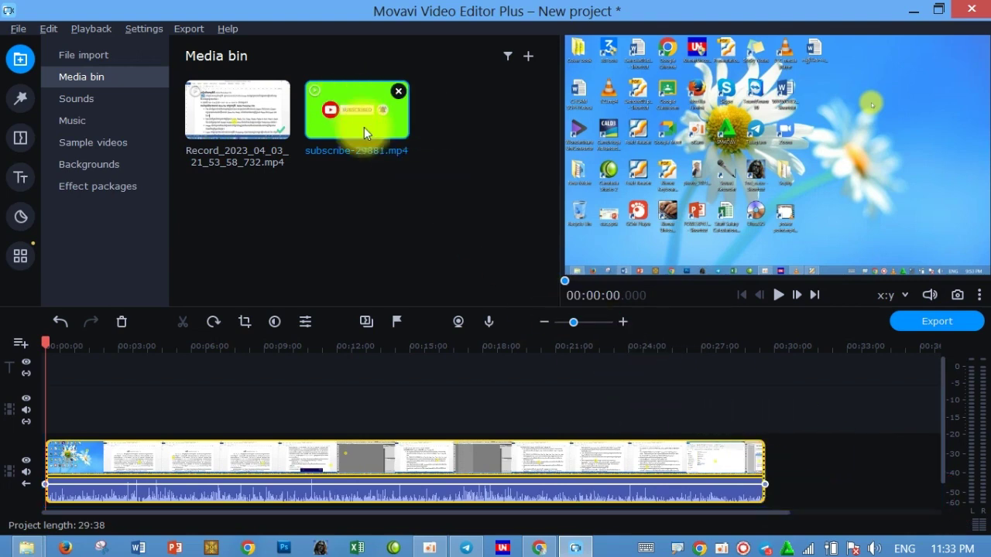
Place subscribe-29881.mp4 on the overlay track at the start of the timeline and play the first seconds as a preview.
scroll(198, 402, "down", 3)
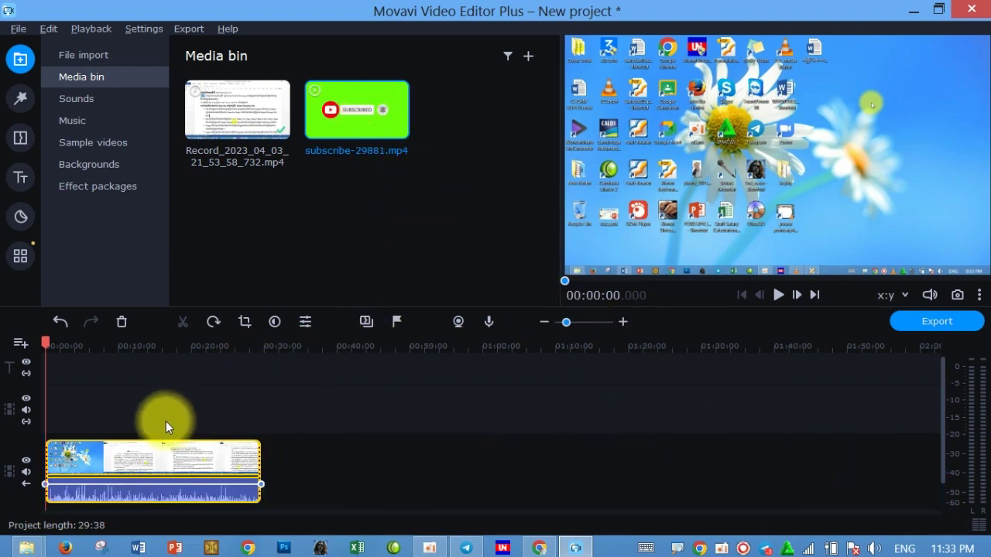
left_click_drag(357, 107, 45, 380)
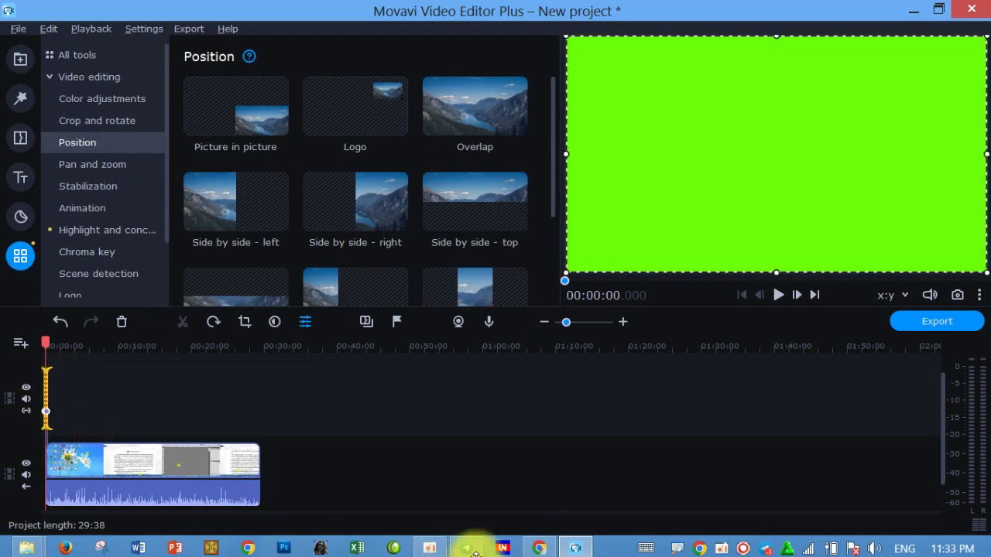
scroll(65, 476, "up", 5)
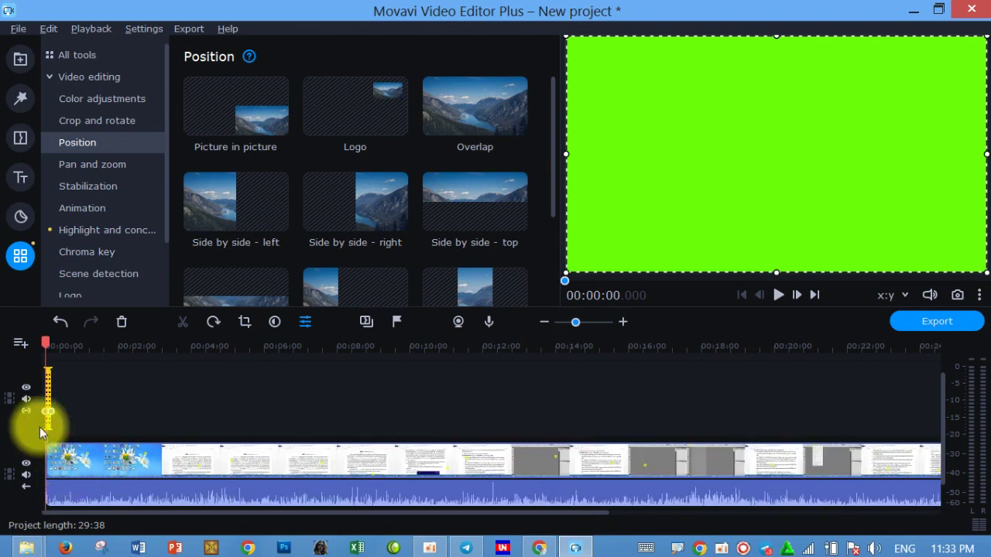
scroll(30, 411, "down", 2)
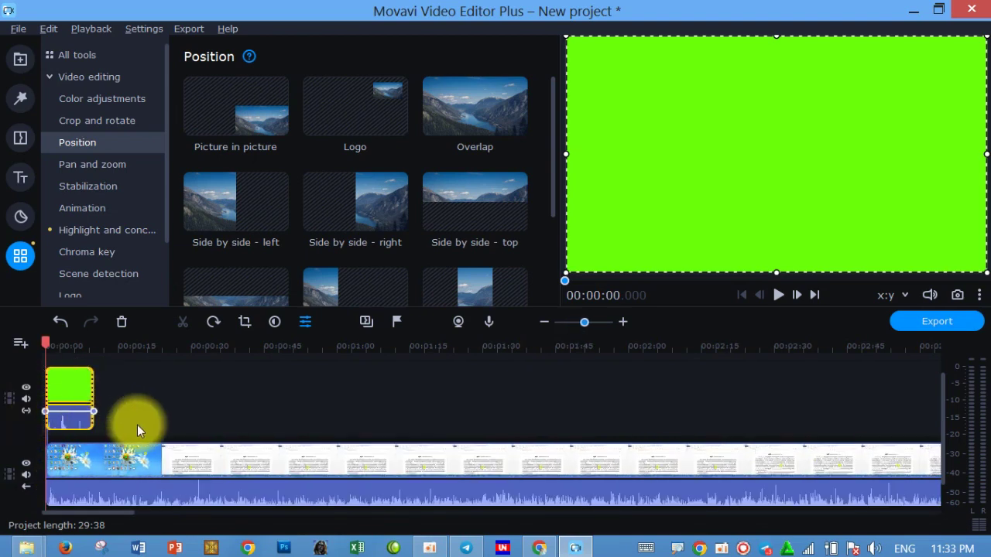
key("space")
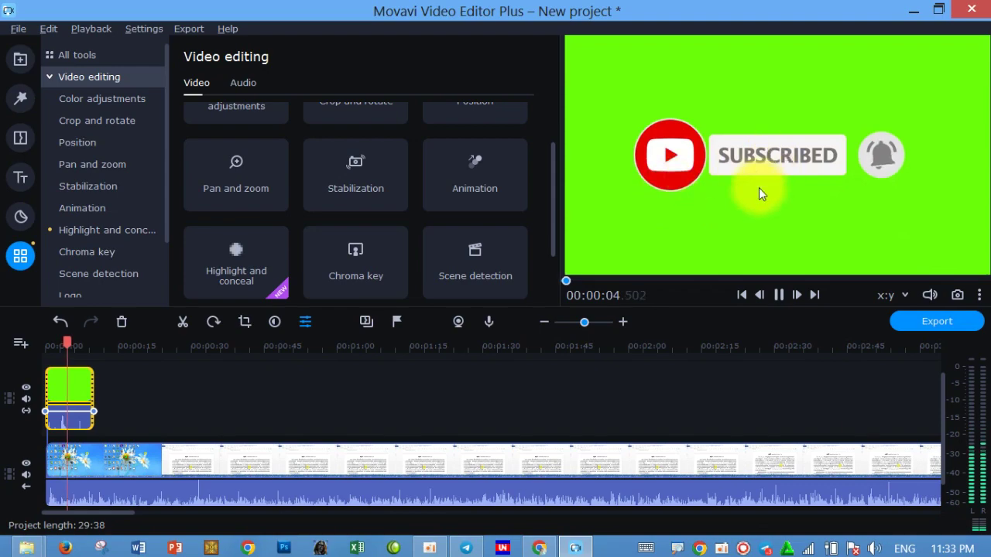
key("space")
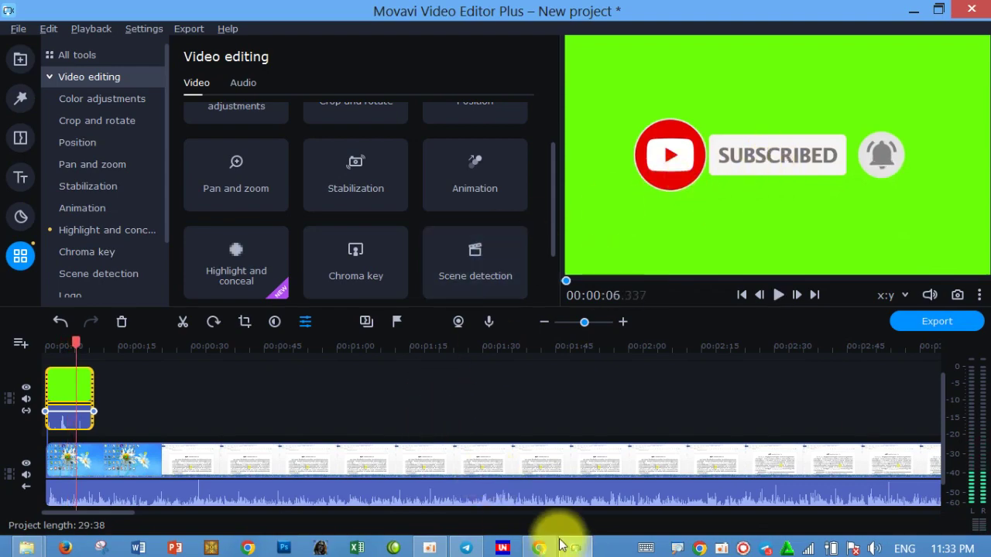
Switch to Chrome to review the Pixabay video page and its download sizes, and return to Movavi Video Editor.
left_click(536, 549)
scroll(381, 324, "down", 4)
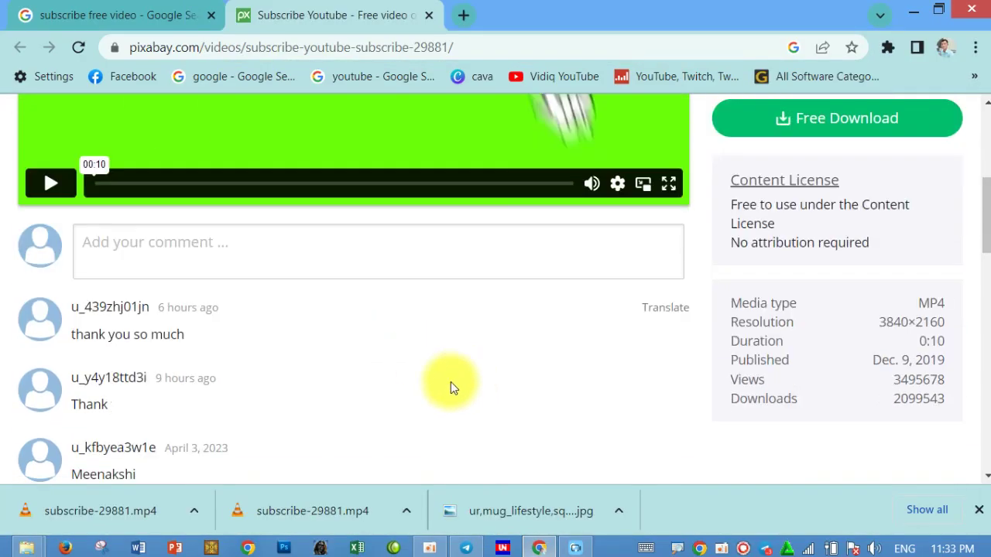
scroll(421, 326, "up", 5)
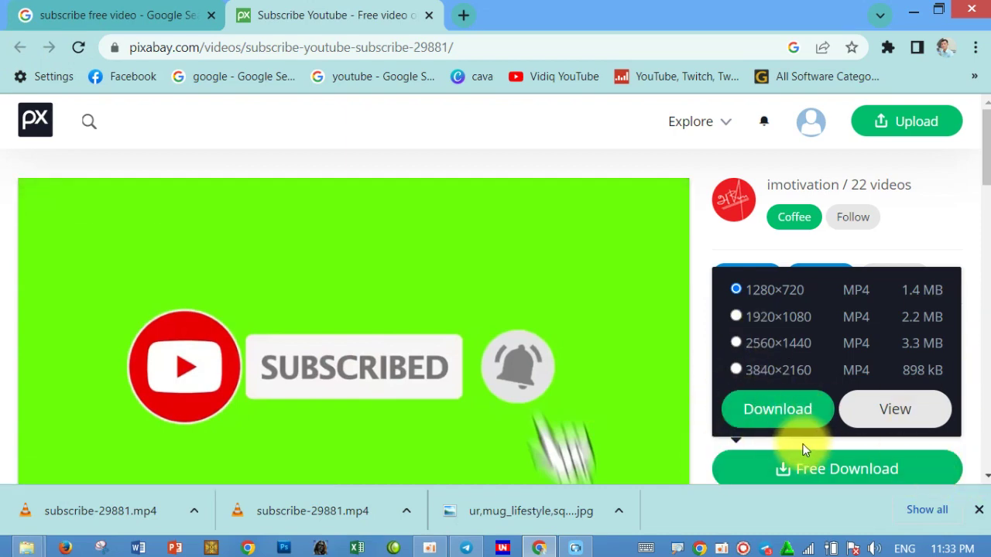
left_click(918, 12)
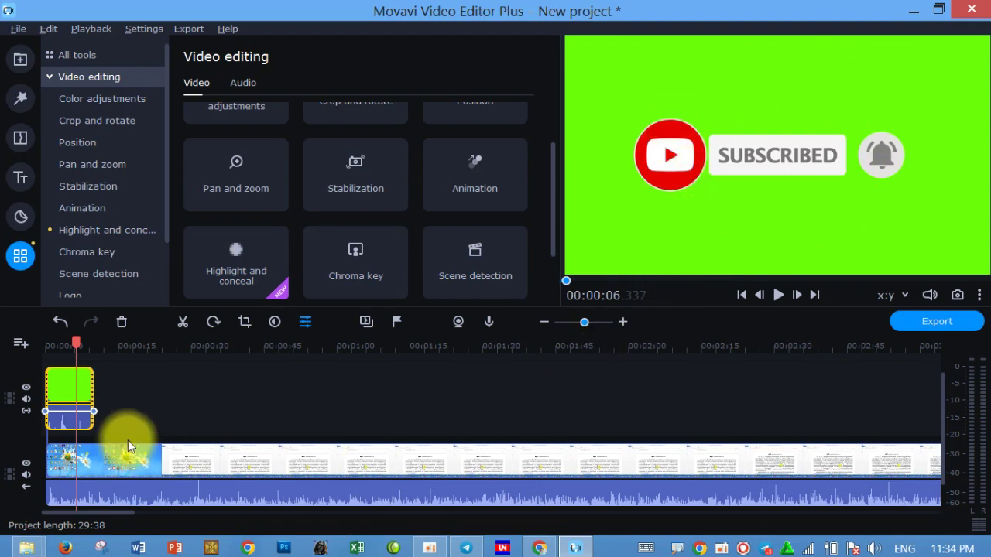
Crop the green-screen overlay clip closely around the YouTube logo, SUBSCRIBED label and bell, and apply the crop.
left_click(184, 379)
left_click(67, 384)
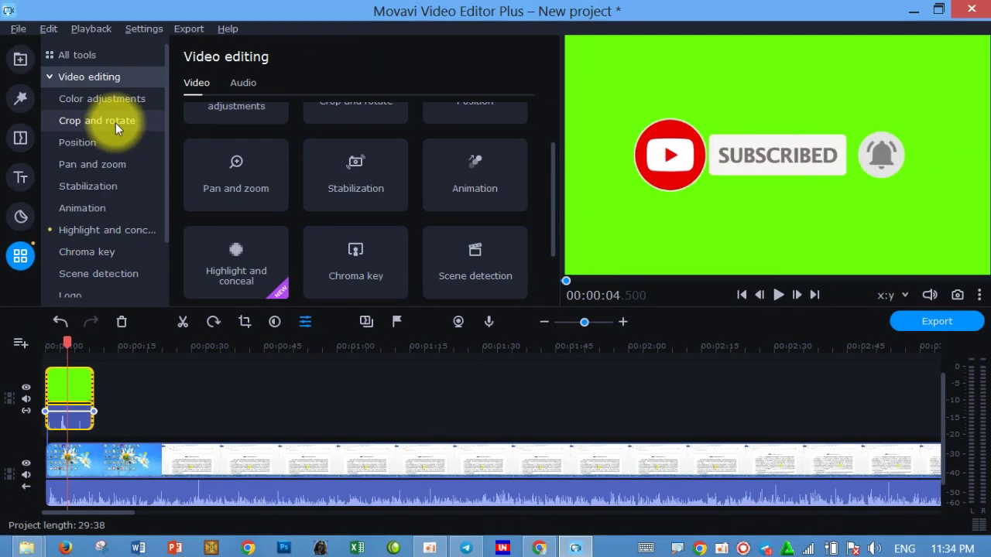
left_click(115, 122)
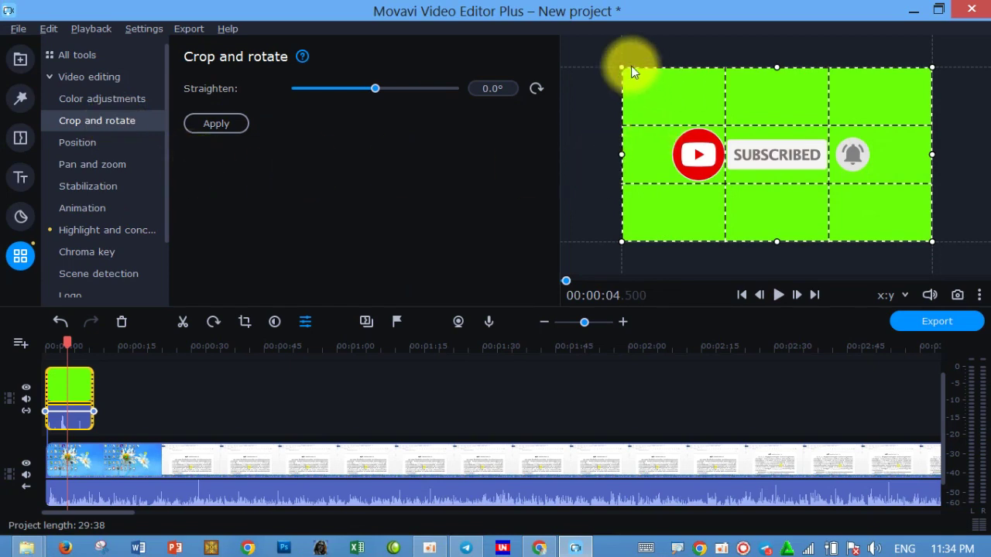
left_click_drag(626, 72, 664, 121)
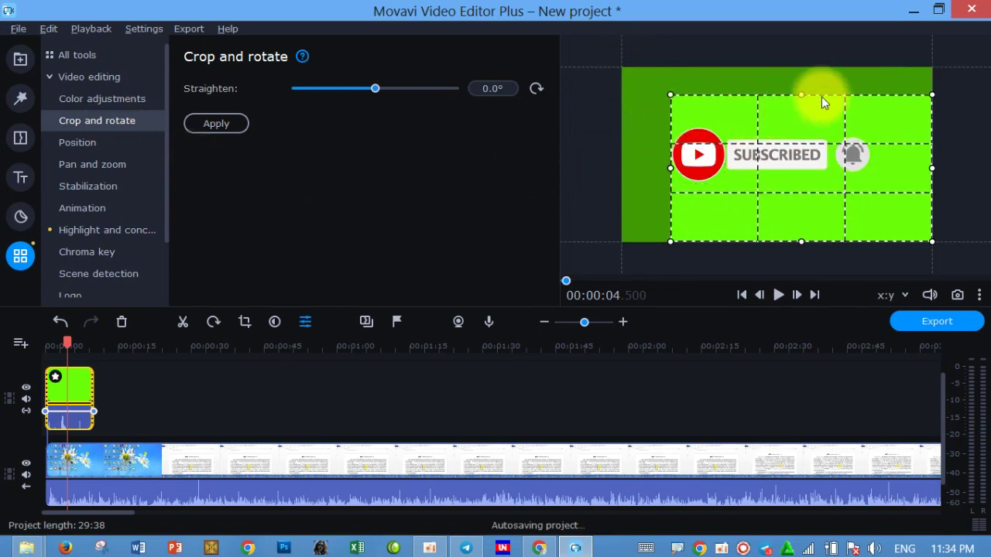
left_click_drag(801, 94, 802, 129)
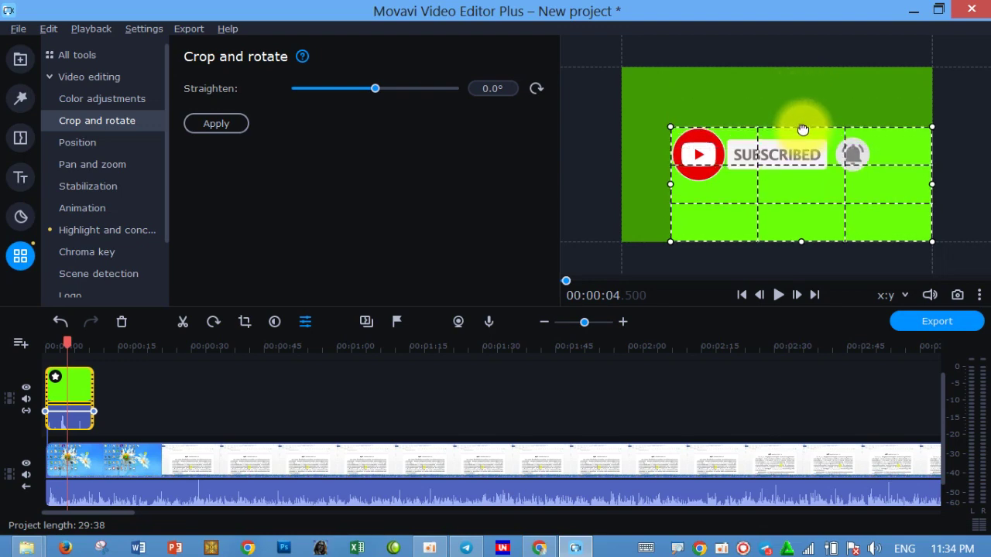
left_click_drag(800, 241, 798, 186)
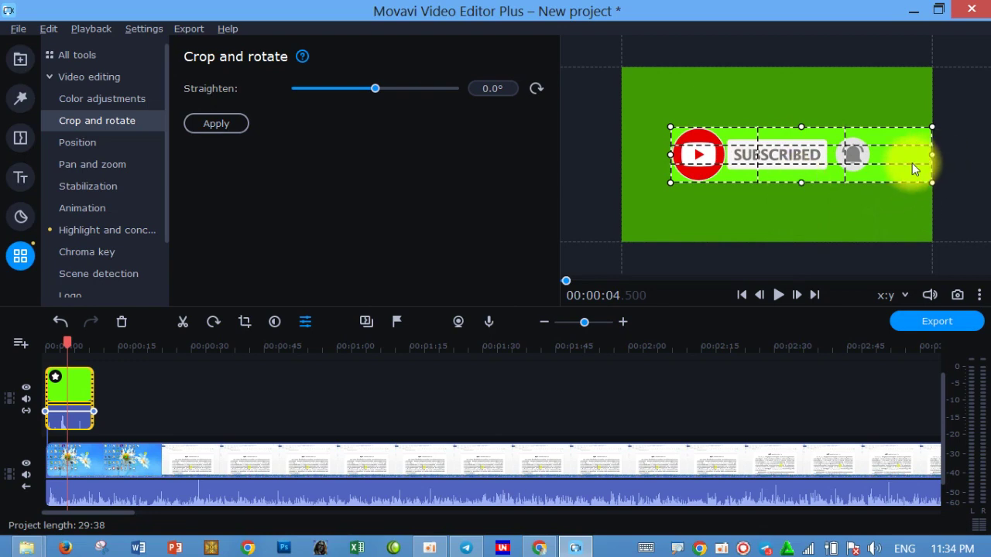
left_click_drag(932, 155, 874, 160)
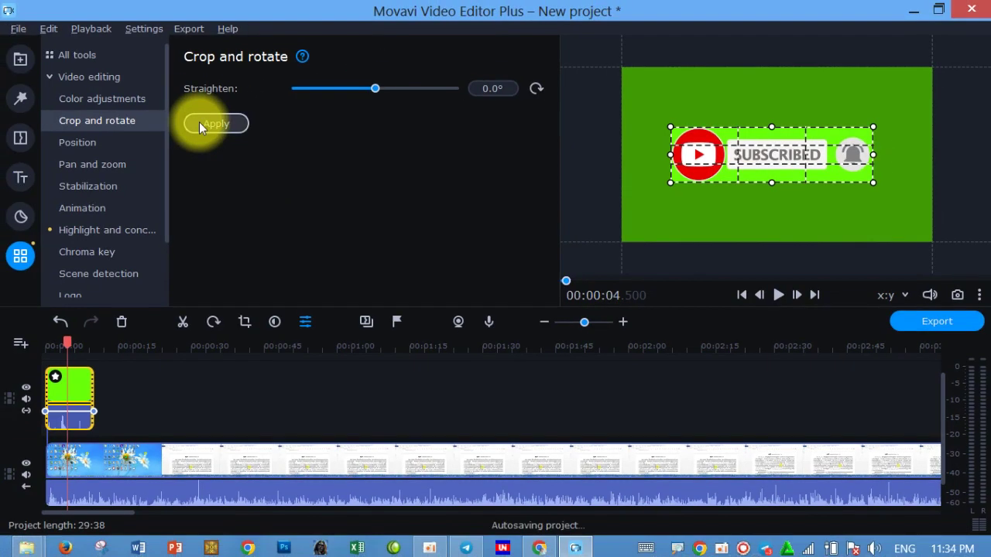
left_click(199, 123)
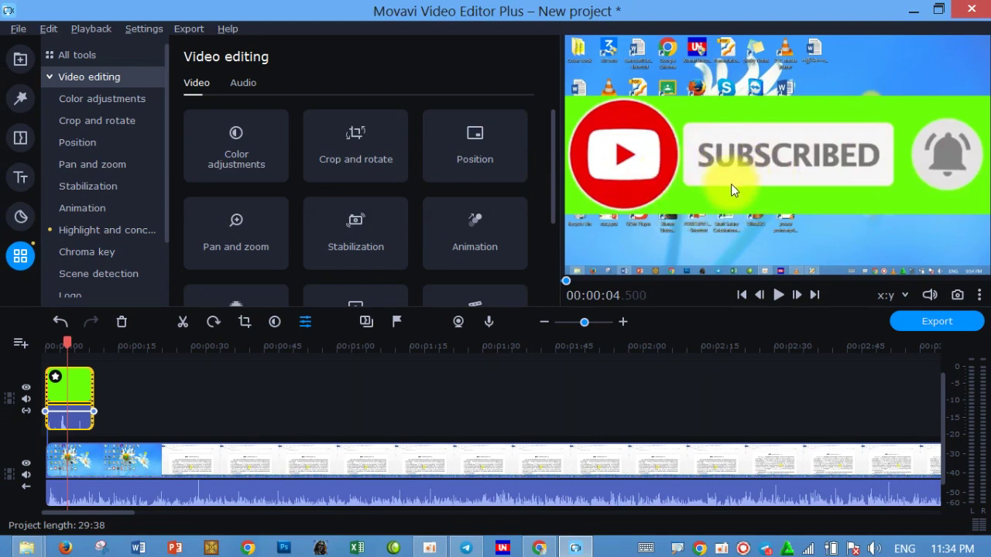
Position the cropped overlay clip as Picture in picture, moved down into the lower-right corner of the video frame.
left_click(82, 143)
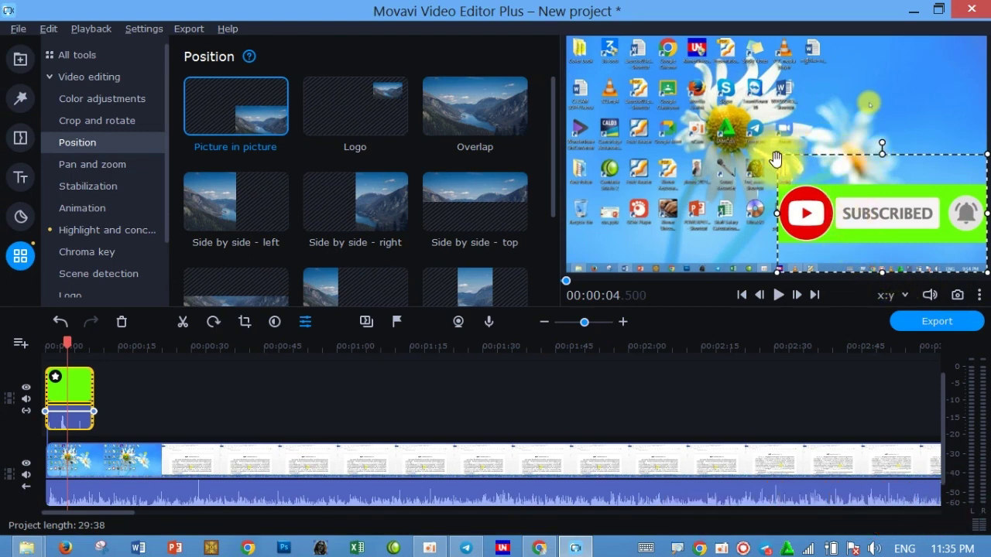
left_click_drag(900, 183, 904, 216)
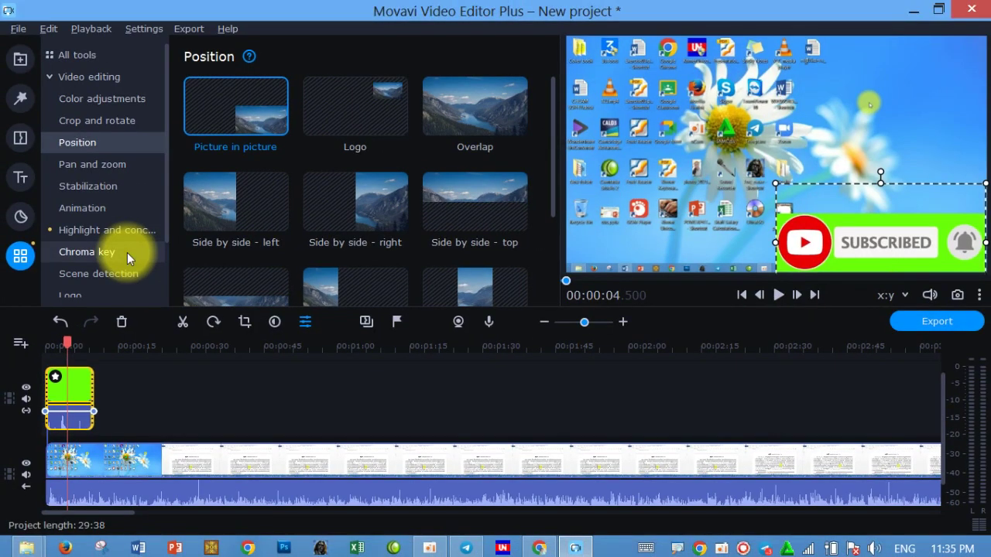
Apply Chroma key to the overlay clip, sampling its bright green background above the SUBSCRIBED label as the transparent color.
left_click(127, 253)
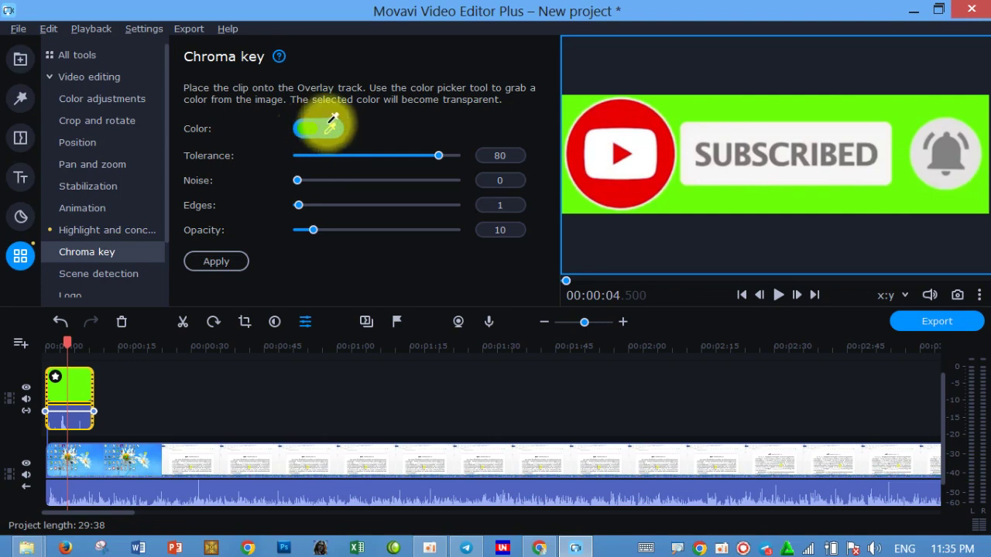
left_click(310, 130)
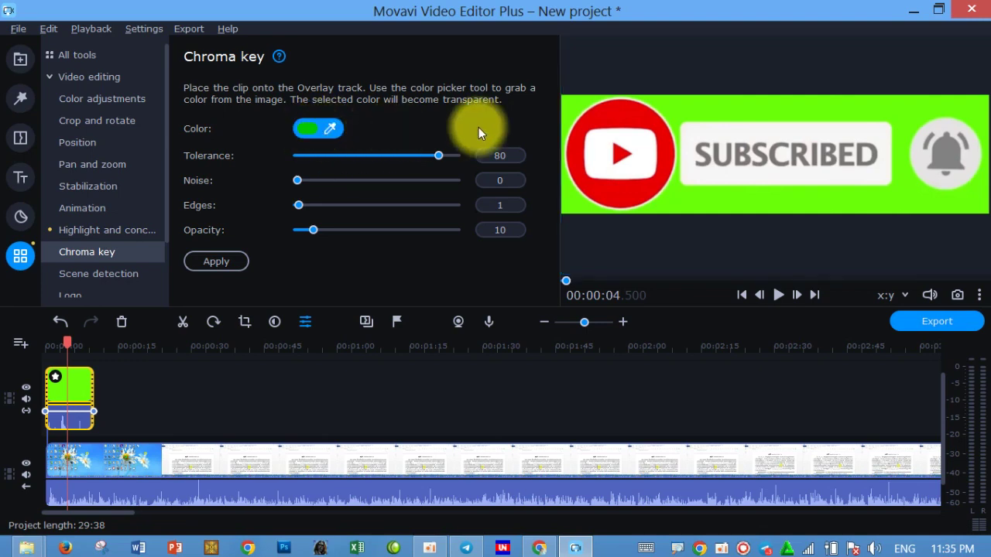
left_click(310, 130)
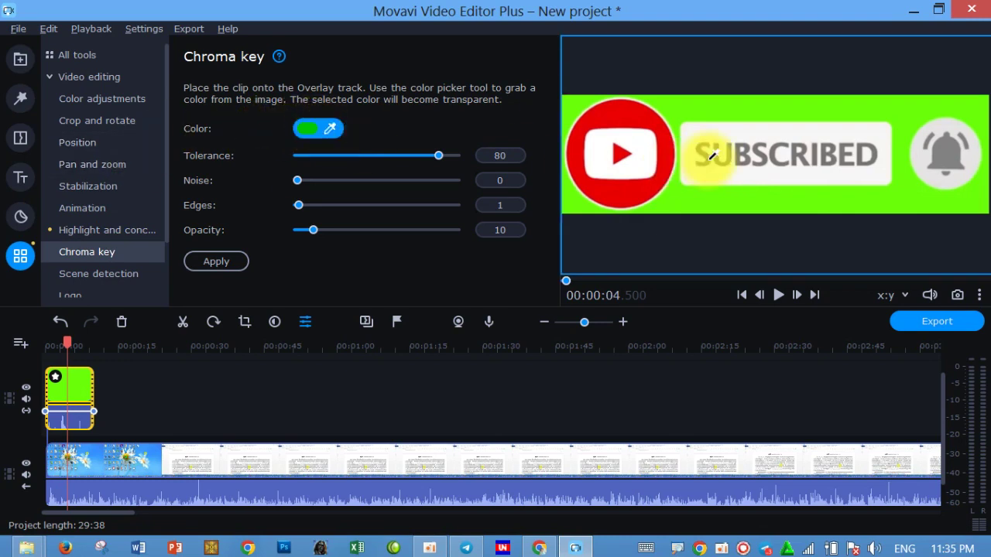
left_click(716, 113)
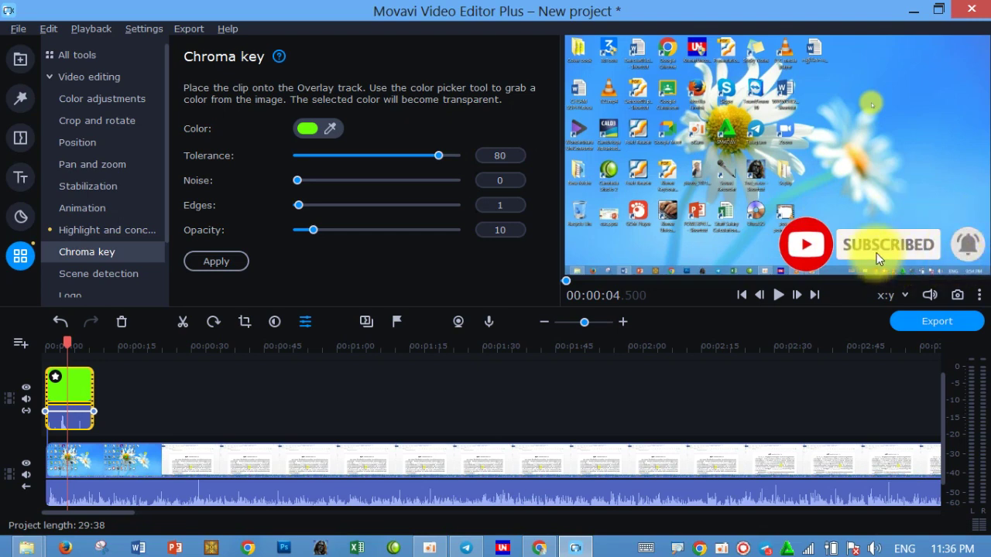
Shrink the overlay's Picture in picture frame to about two thirds of its width and place it in the video's lower-right corner.
left_click(81, 147)
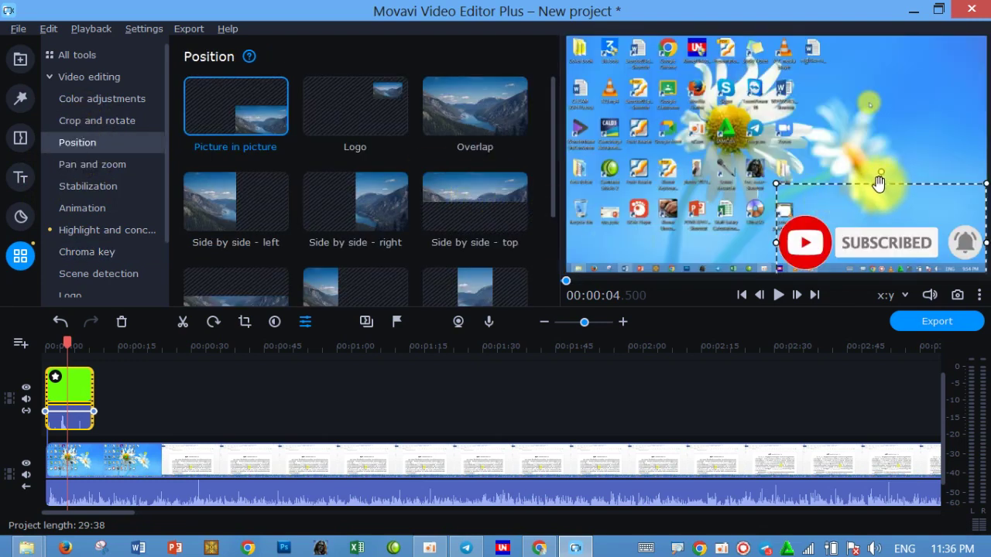
left_click_drag(775, 183, 855, 231)
left_click_drag(912, 253, 904, 244)
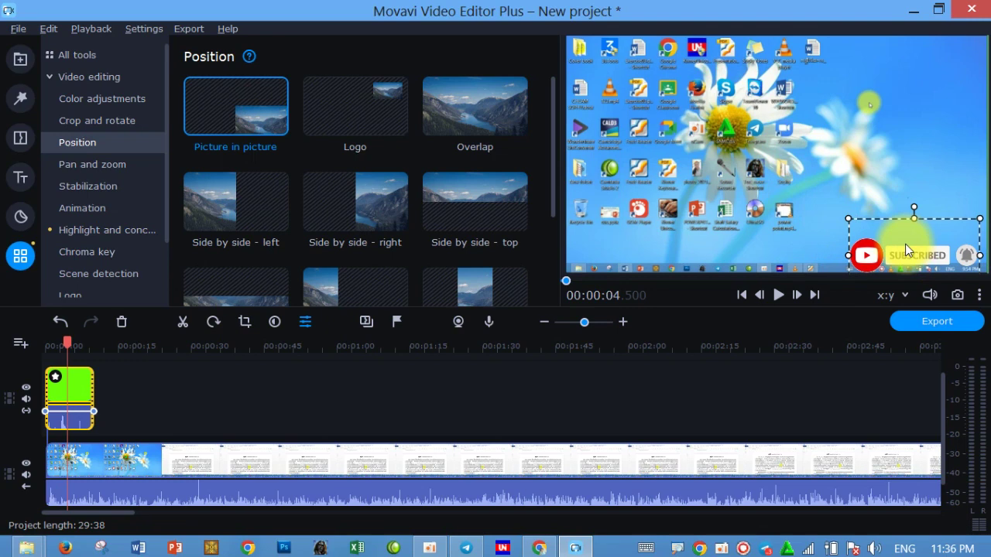
left_click_drag(911, 221, 916, 247)
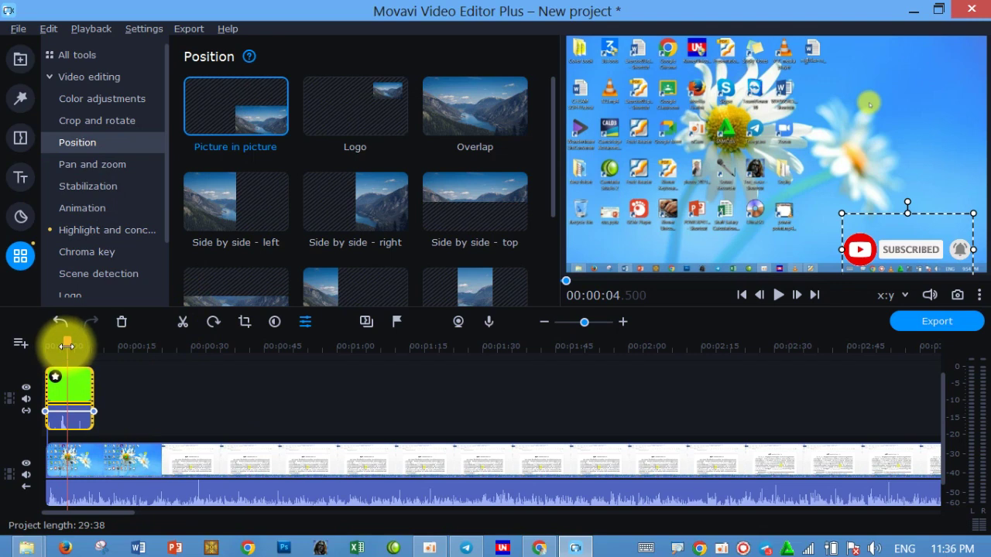
Play the project from the start of the timeline through the end of the overlay clip to preview the subscribe animation.
left_click_drag(67, 343, 23, 343)
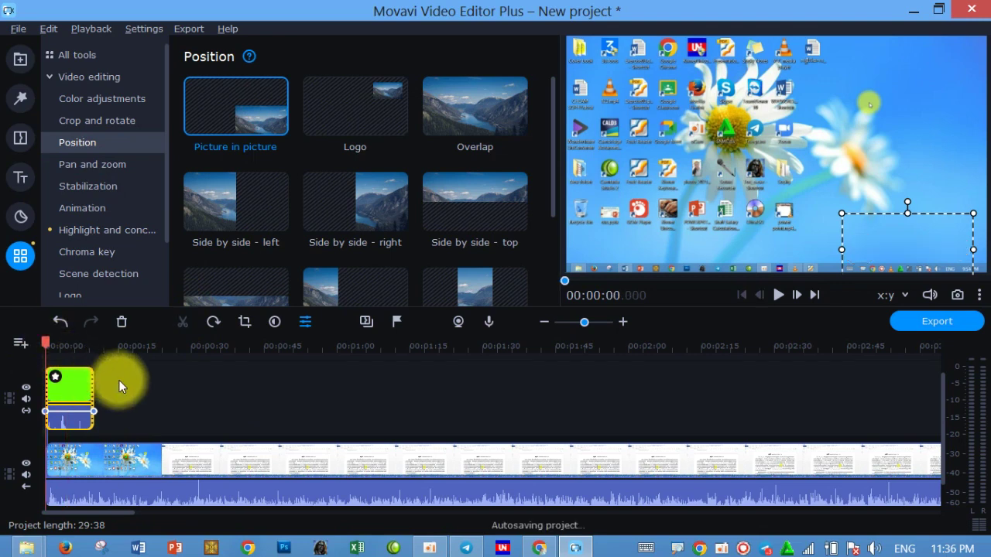
key("space")
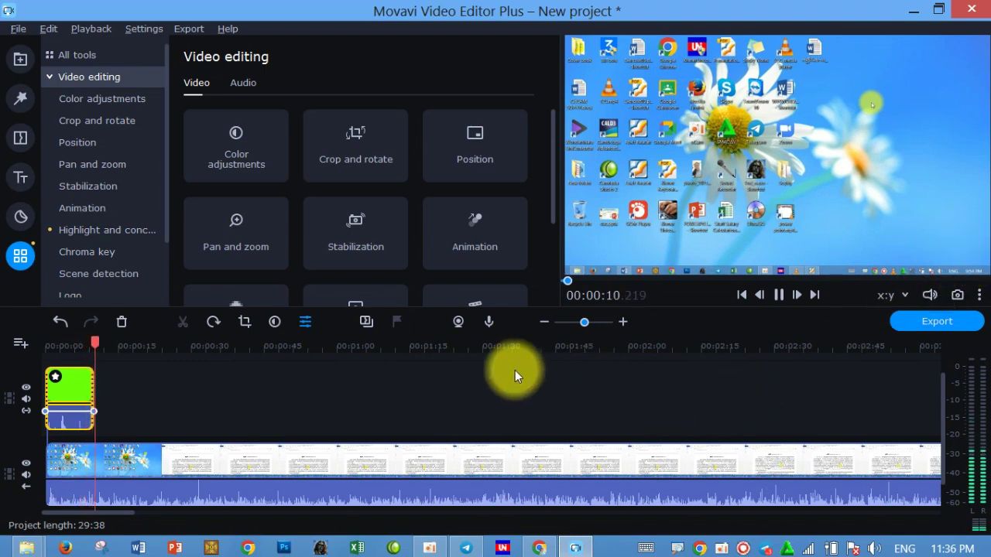
key("space")
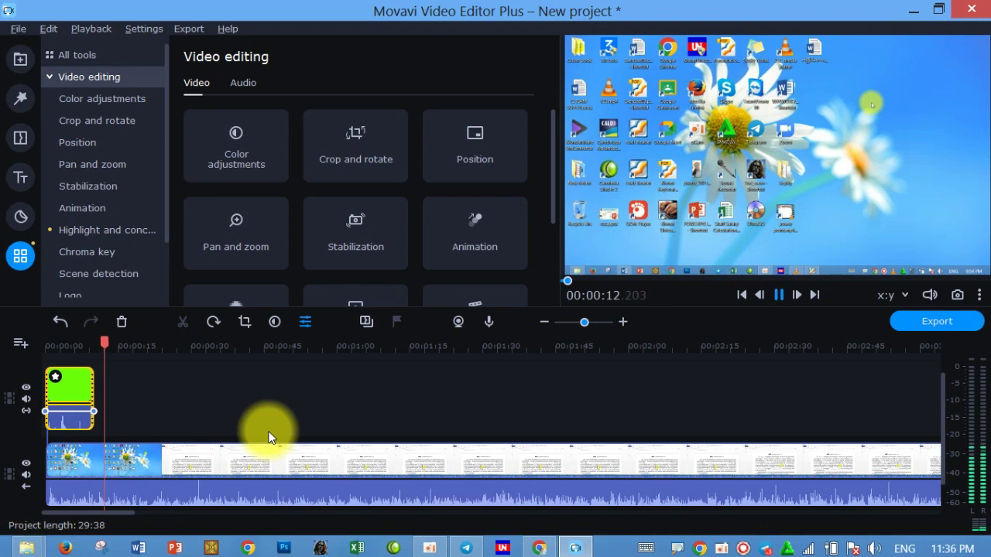